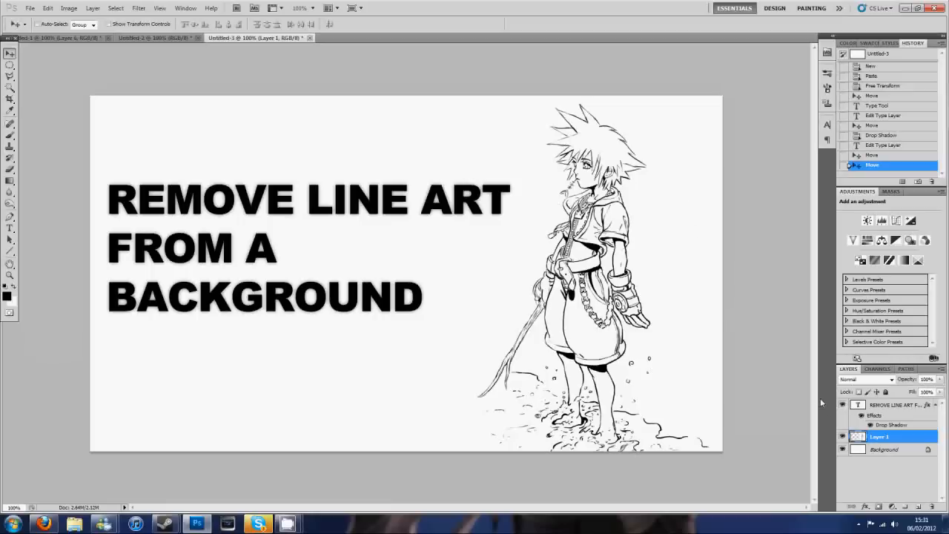
# Invert the white background layer to black and back to white as a preview
pyautogui.click(870, 451)
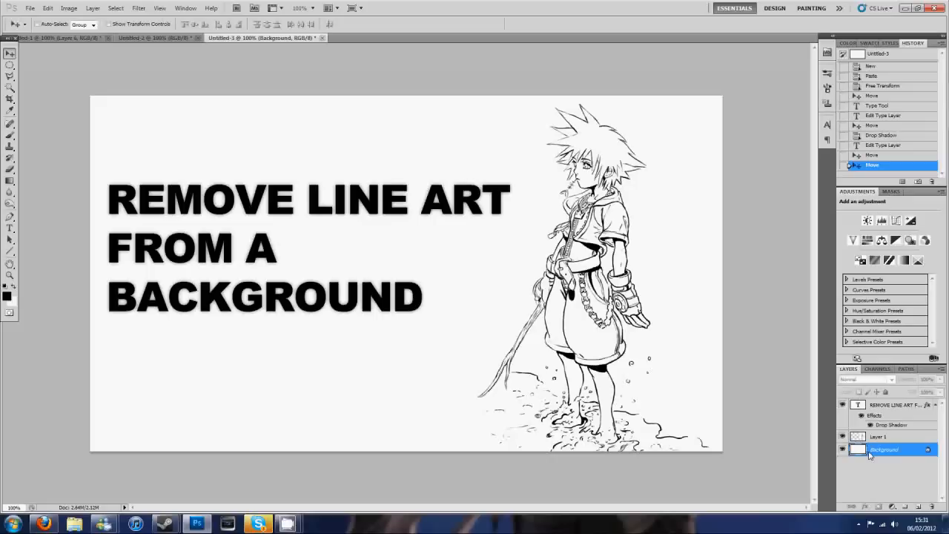
pyautogui.hotkey('ctrl', 'i')
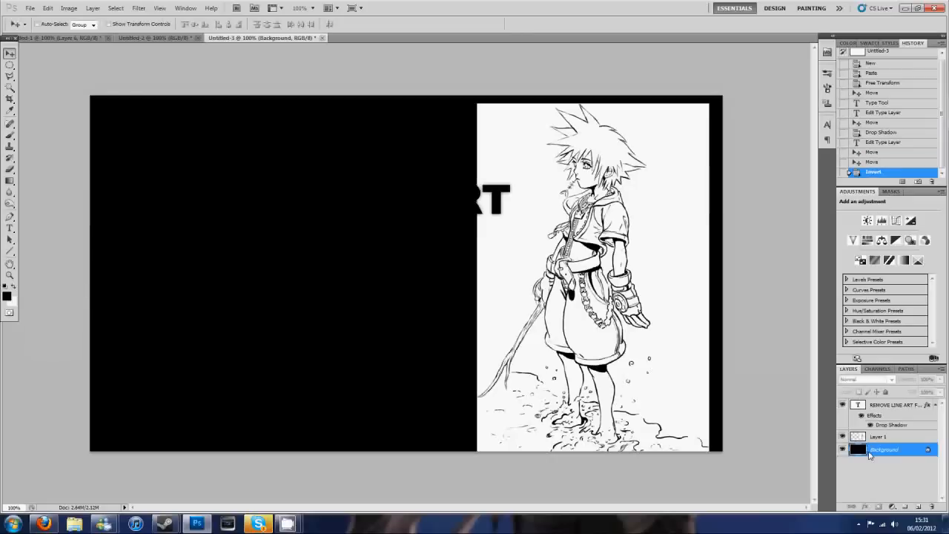
pyautogui.hotkey('ctrl', 'i')
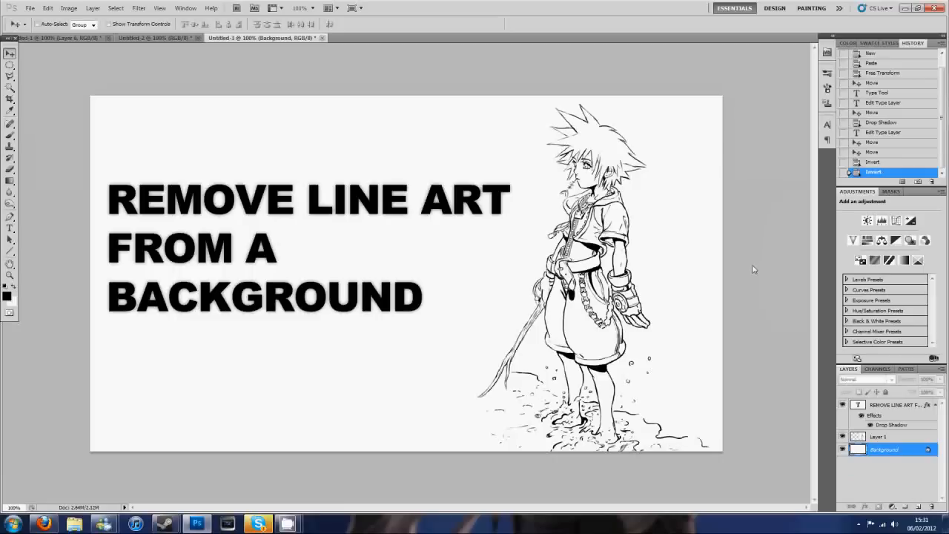
# Hide the title text, move the Layer 1 line art toward centre, and load its pixels as a selection
pyautogui.click(843, 405)
pyautogui.click(881, 438)
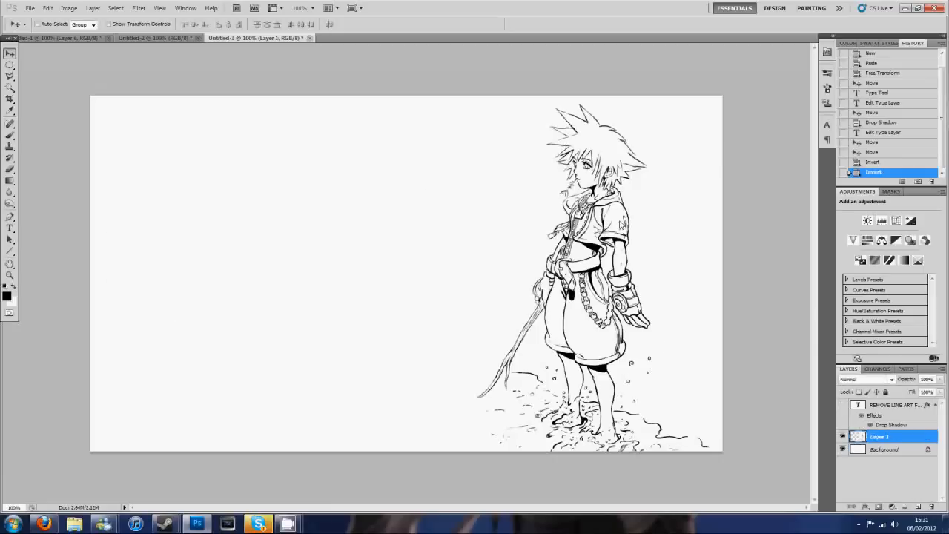
pyautogui.moveTo(593, 222); pyautogui.dragTo(425, 221)
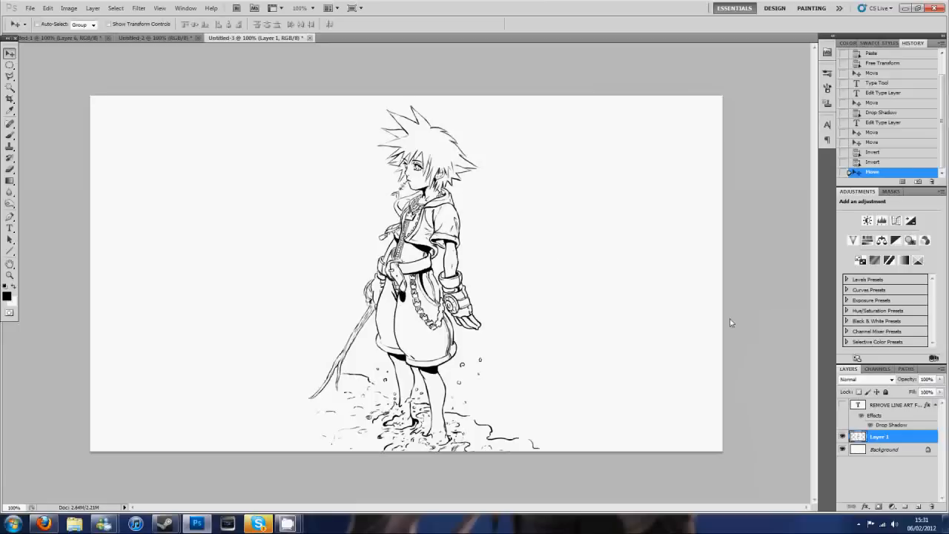
pyautogui.keyDown('ctrl'); pyautogui.click(859, 437); pyautogui.keyUp('ctrl')
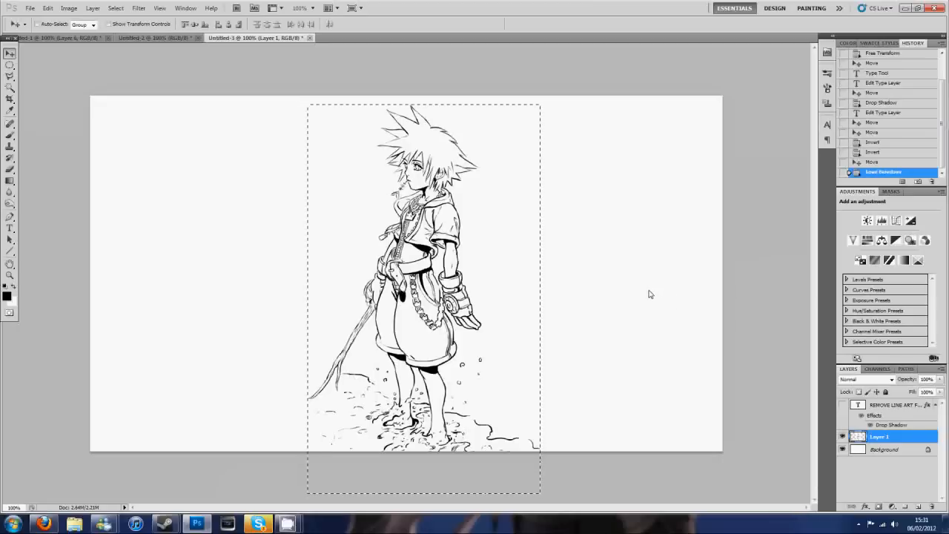
# Cut the line art out of Layer 1 and enter Quick Mask mode on the blank canvas
pyautogui.click(48, 8)
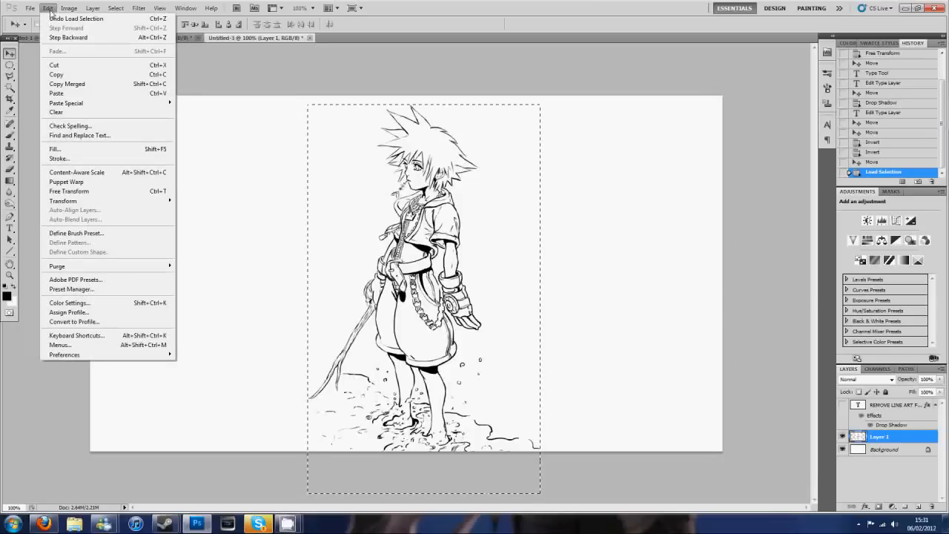
pyautogui.click(56, 64)
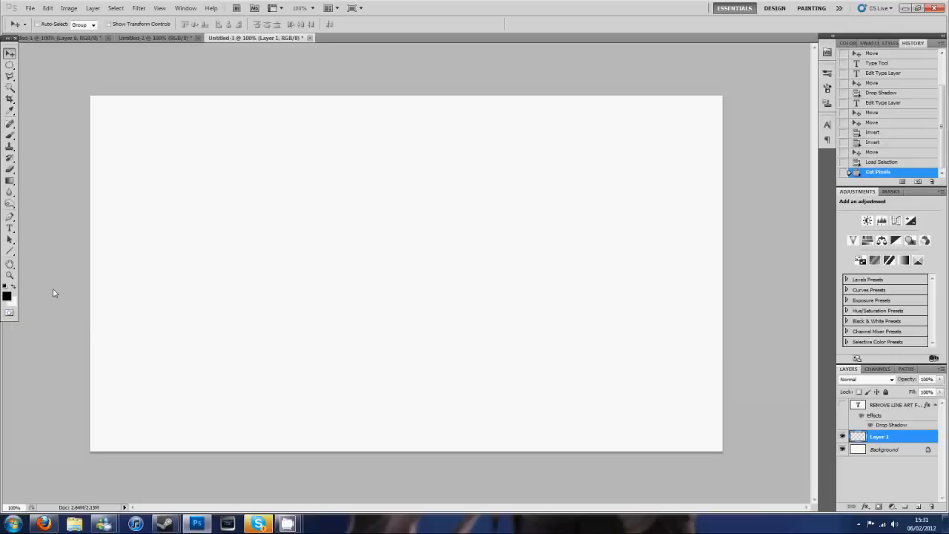
pyautogui.press('q')
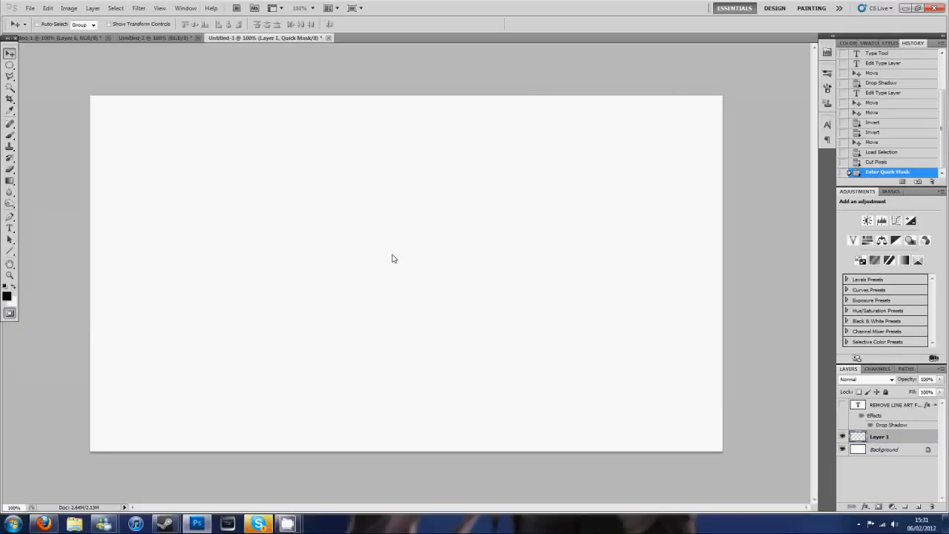
# Paste the line art into the Quick Mask and exit it to get a selection of the drawing
pyautogui.click(47, 7)
pyautogui.press('Escape')
pyautogui.hotkey('ctrl', 'v')
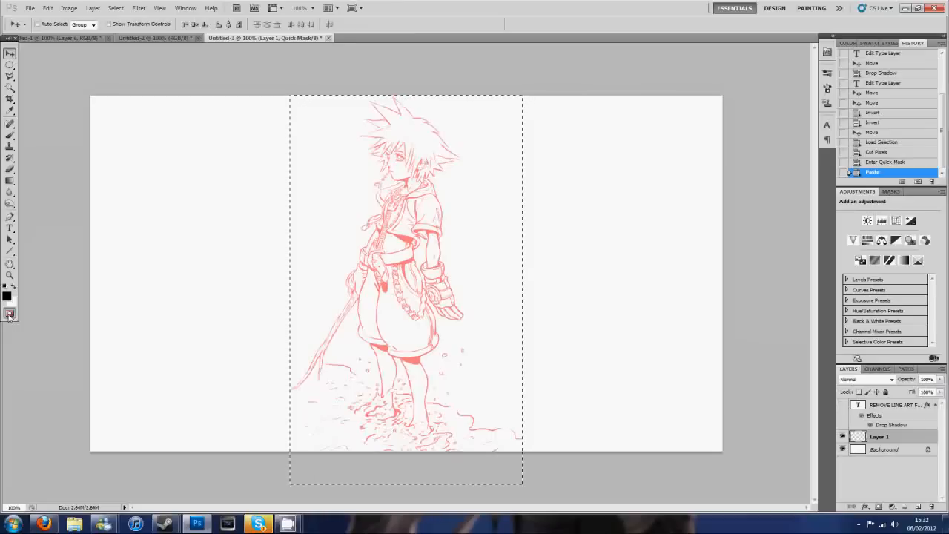
pyautogui.press('q')
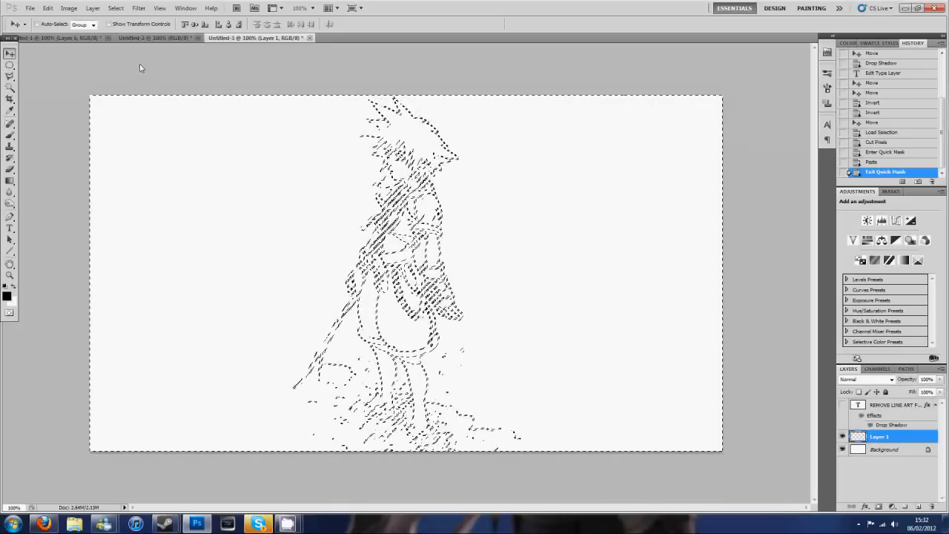
# Invert the selection with Shift+Ctrl+I so it covers the line strokes instead of the white space
pyautogui.click(116, 8)
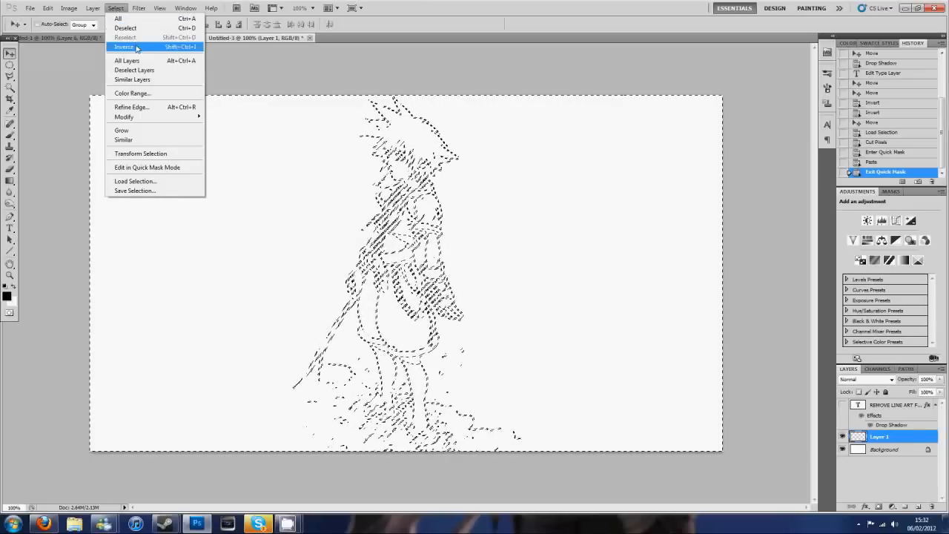
pyautogui.click(498, 23)
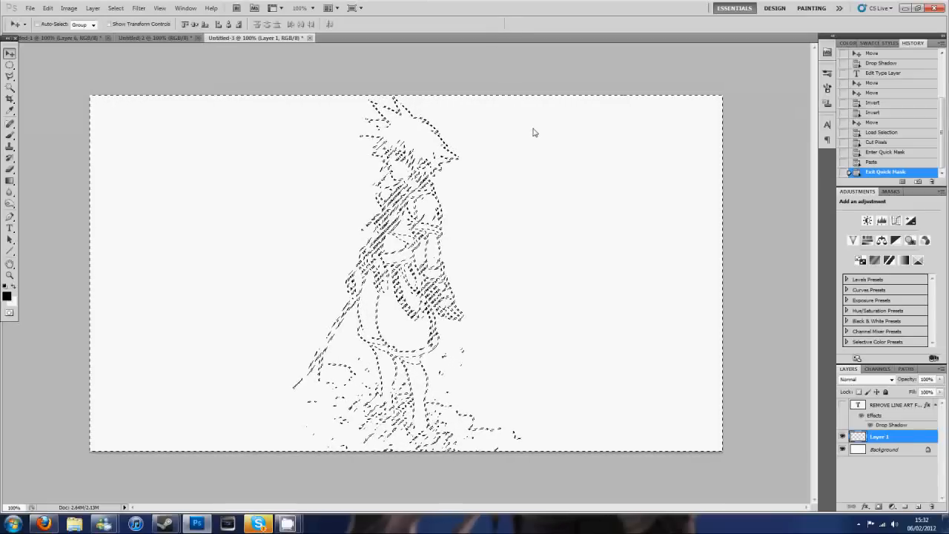
pyautogui.hotkey('ctrl', 'shift', 'i')
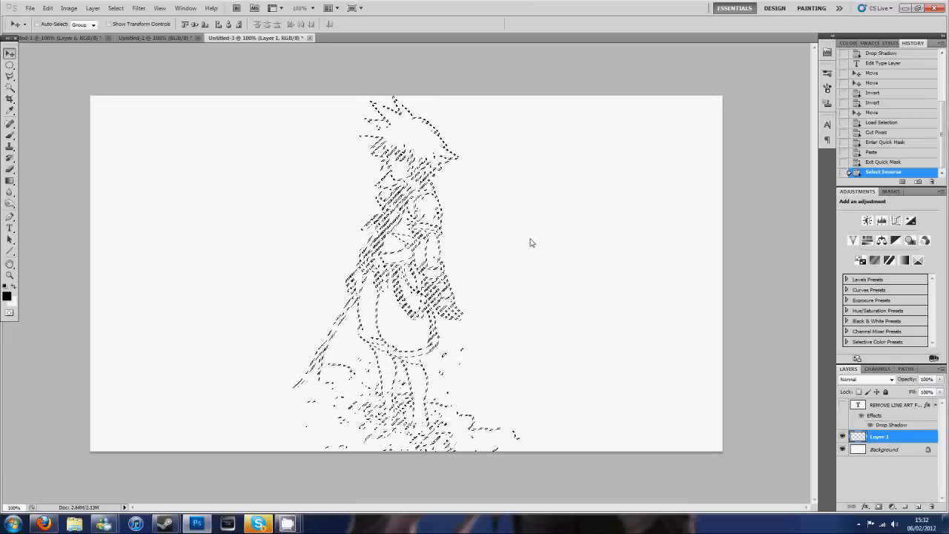
# Fill the line-shaped selection with Black via Edit > Fill, recreating the line art on Layer 1
pyautogui.click(49, 8)
pyautogui.click(79, 150)
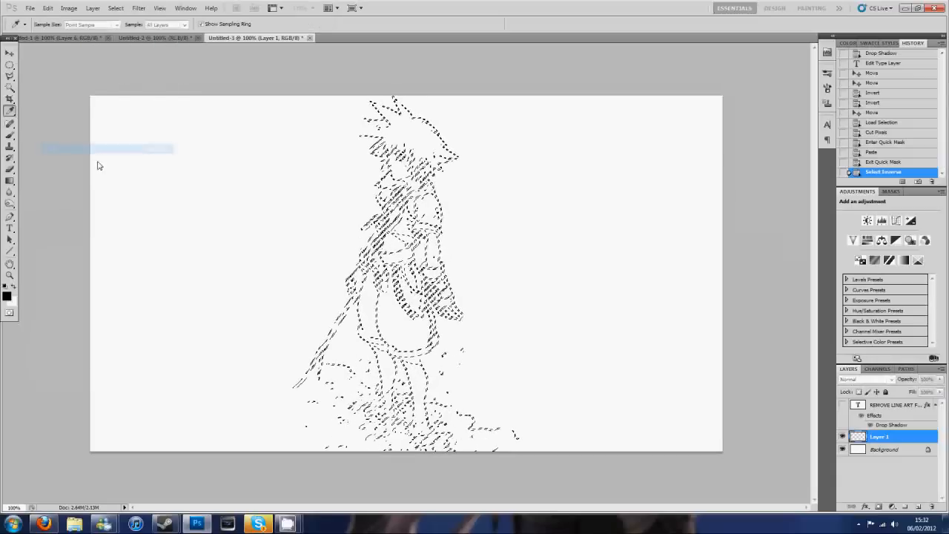
pyautogui.moveTo(627, 118); pyautogui.dragTo(567, 118)
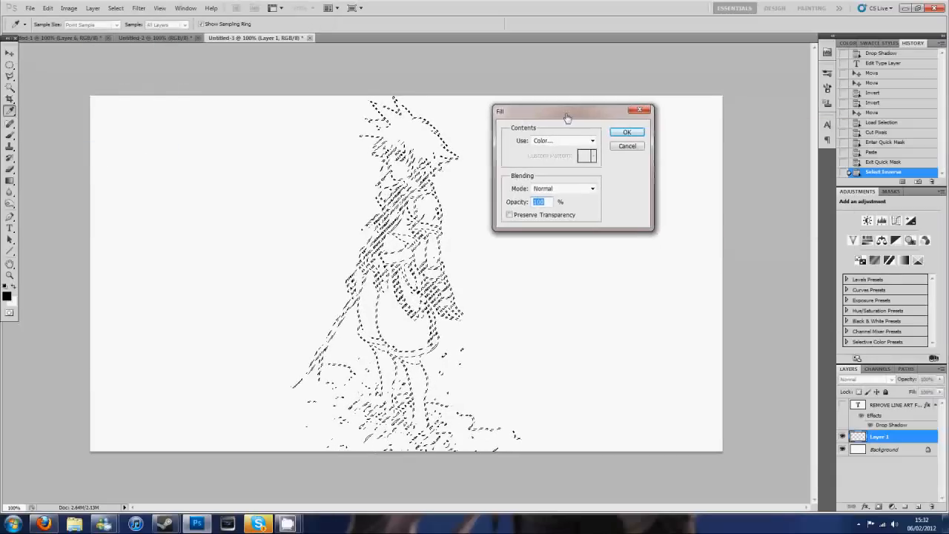
pyautogui.click(572, 141)
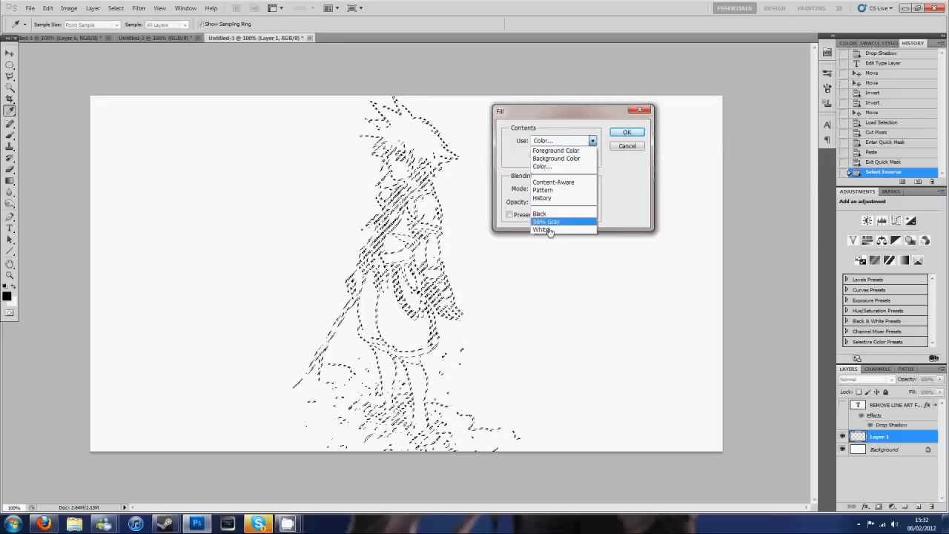
pyautogui.click(556, 213)
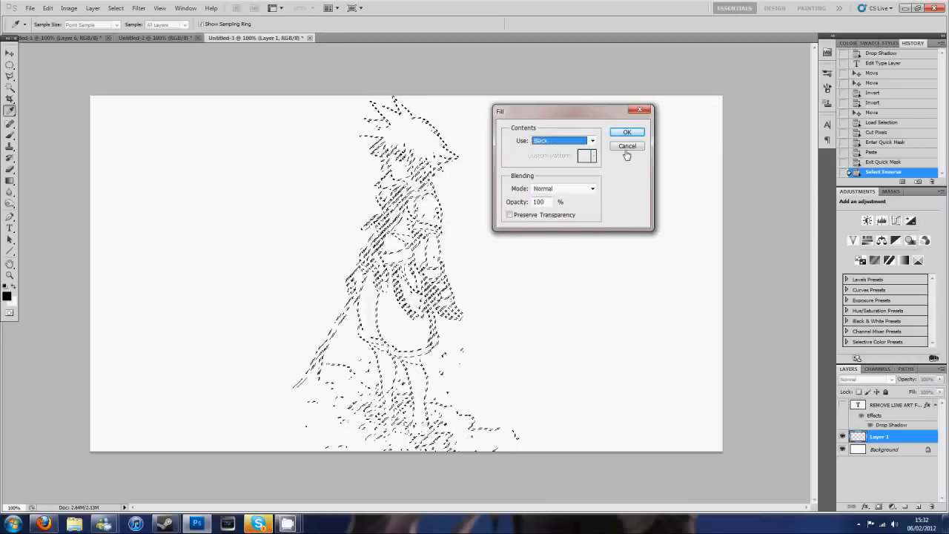
pyautogui.click(627, 133)
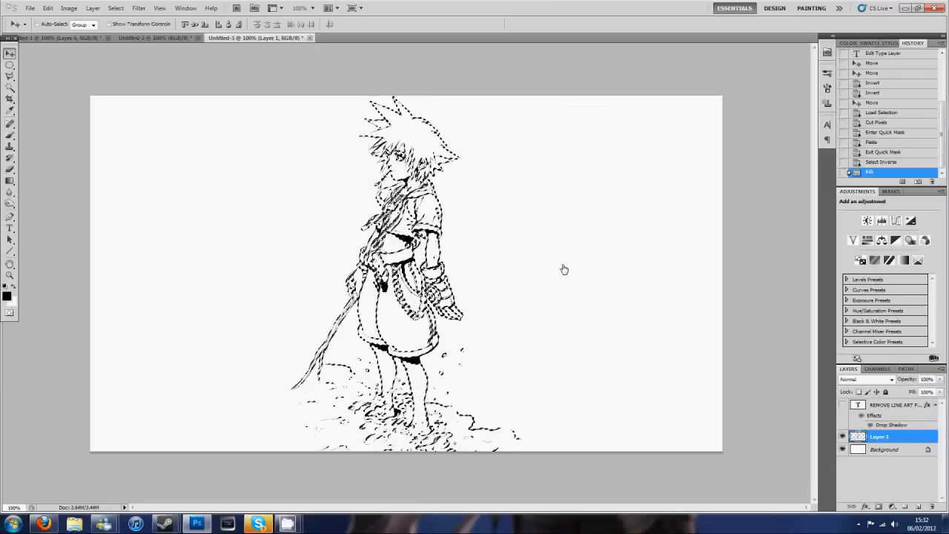
pyautogui.press('v')
pyautogui.moveTo(10, 65); pyautogui.dragTo(42, 70)
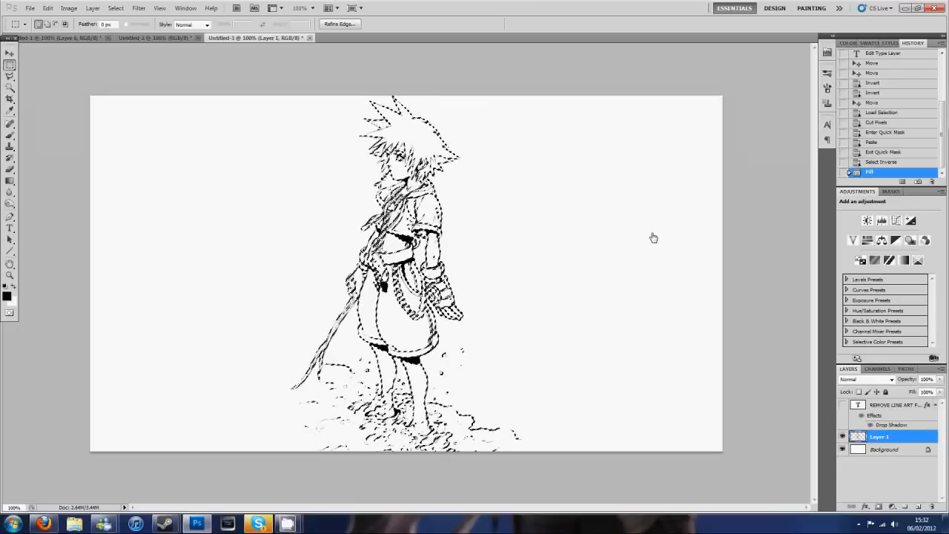
# Clear the selection and nudge the black line art slightly right with the Move tool
pyautogui.click(602, 224)
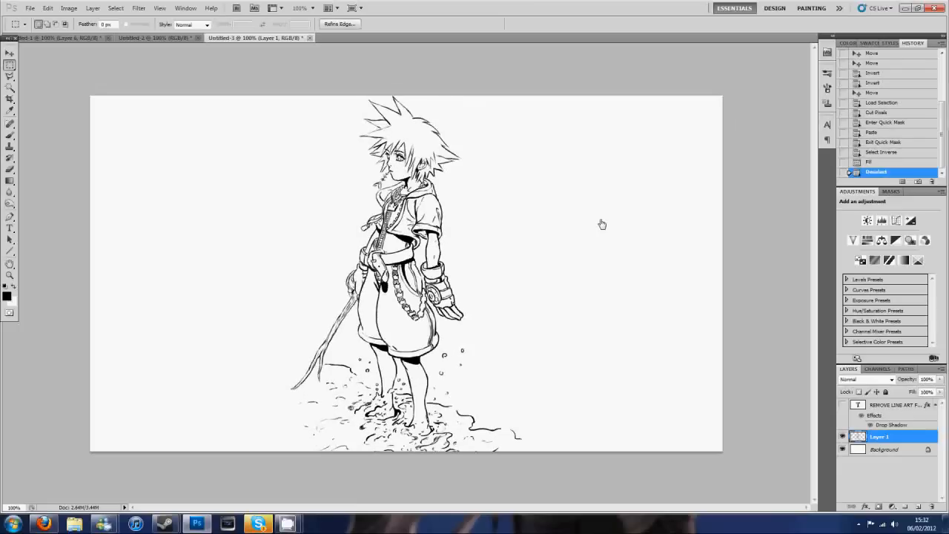
pyautogui.click(10, 53)
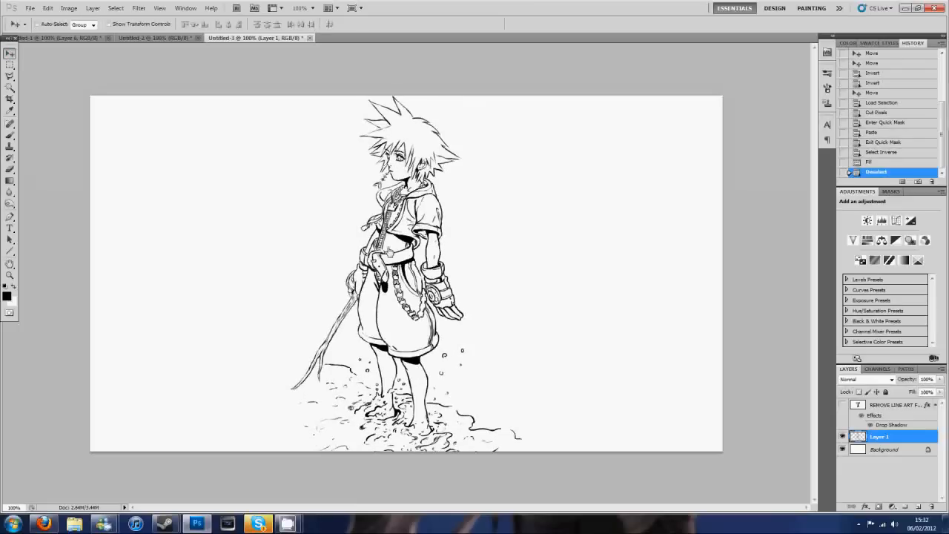
pyautogui.moveTo(328, 277); pyautogui.dragTo(380, 277)
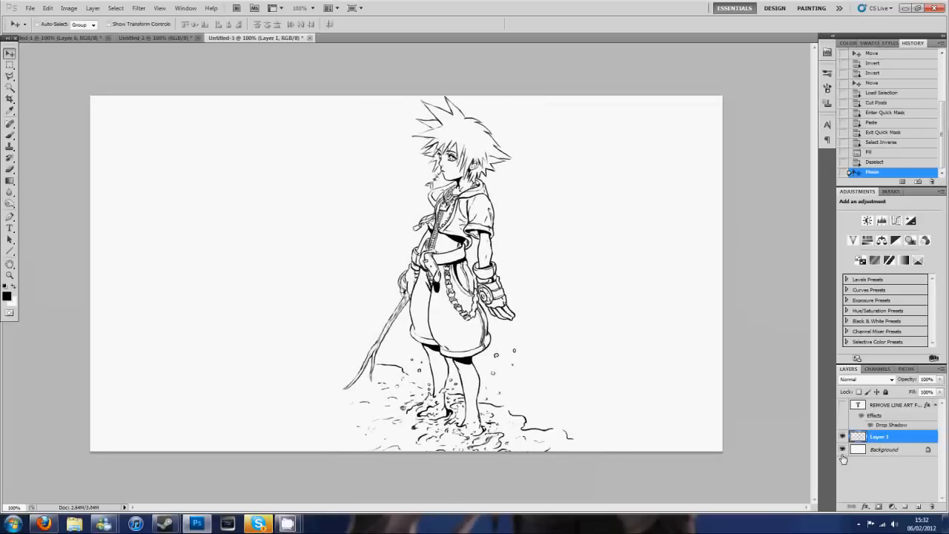
# Hide the Background to confirm the line art sits on transparency, then show it again
pyautogui.click(842, 449)
pyautogui.moveTo(677, 413); pyautogui.dragTo(633, 406)
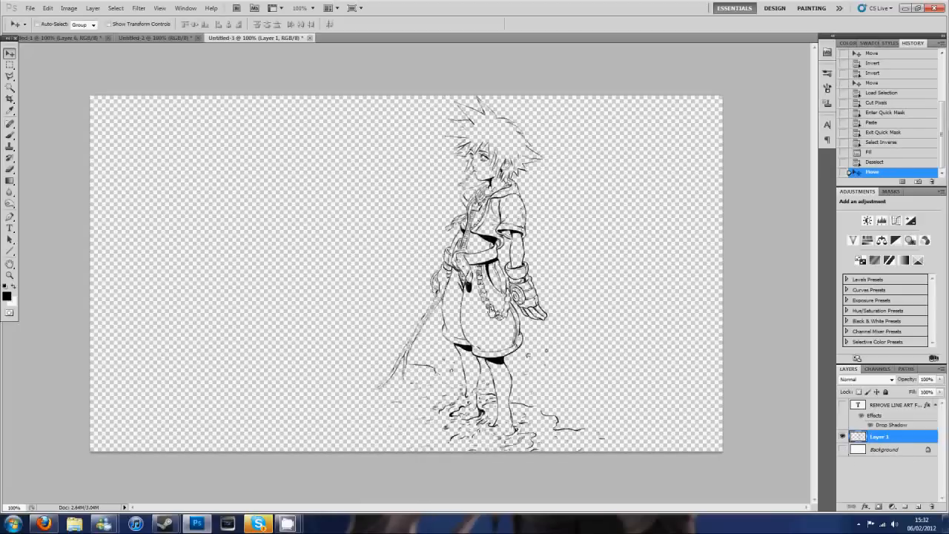
pyautogui.moveTo(597, 364); pyautogui.dragTo(638, 382)
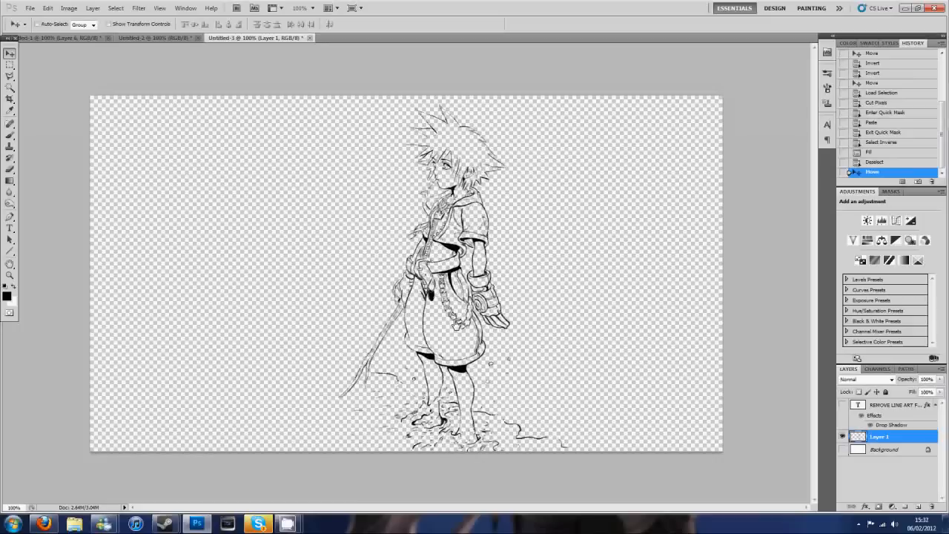
pyautogui.click(842, 450)
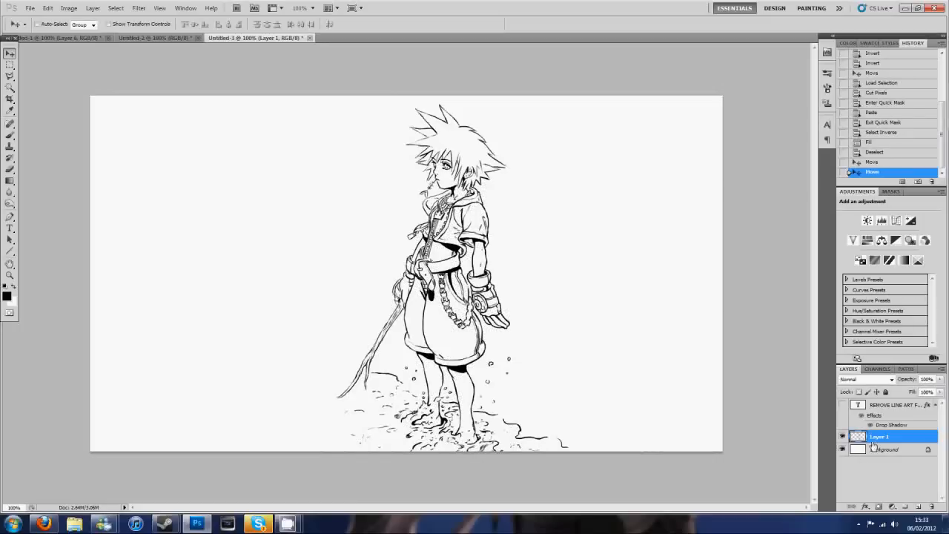
pyautogui.rightClick(870, 438)
# Try a Drop Shadow layer style with zero distance and size, then cancel it
pyautogui.click(879, 212)
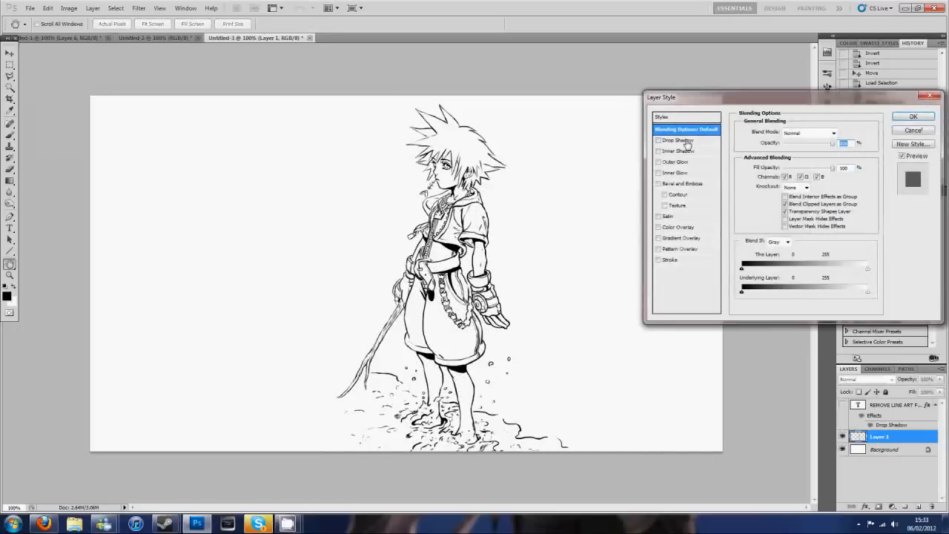
pyautogui.click(676, 140)
pyautogui.moveTo(776, 172); pyautogui.dragTo(775, 196)
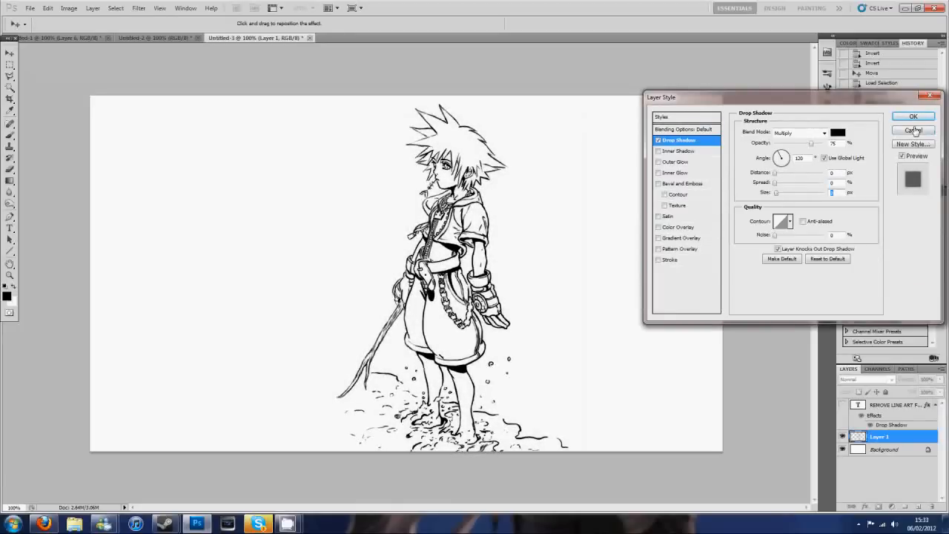
pyautogui.click(913, 130)
# Shift the line art slightly left and up with the Move tool
pyautogui.moveTo(509, 301); pyautogui.dragTo(483, 293)
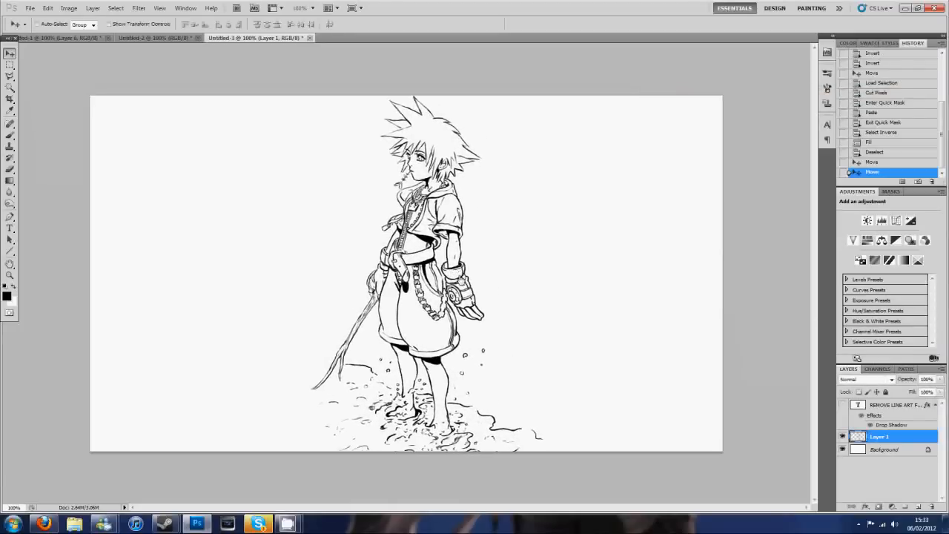
pyautogui.click(10, 90)
pyautogui.click(460, 157)
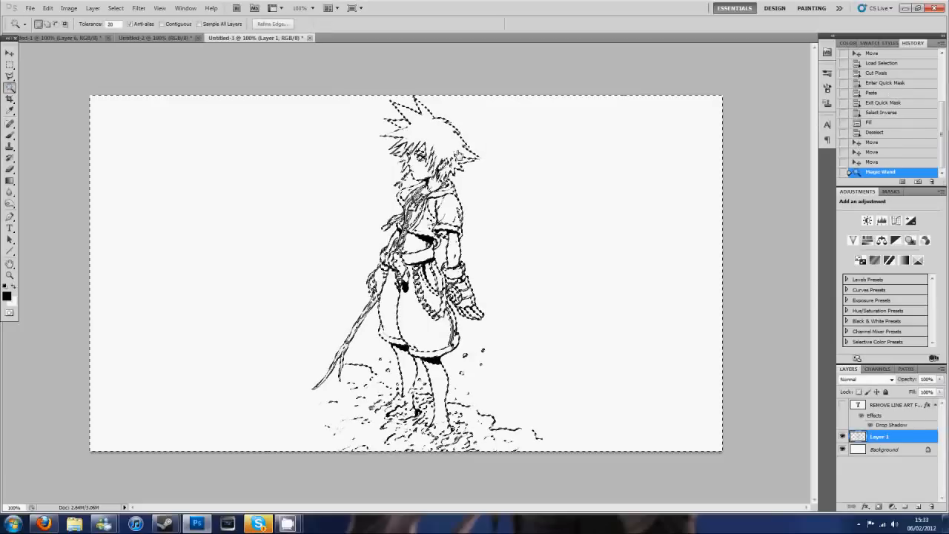
pyautogui.hotkey('ctrl', 'd')
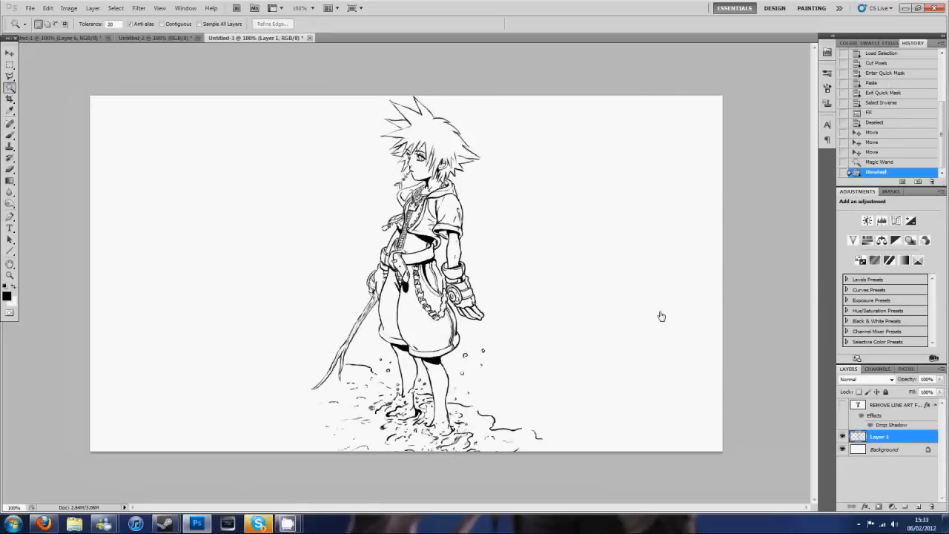